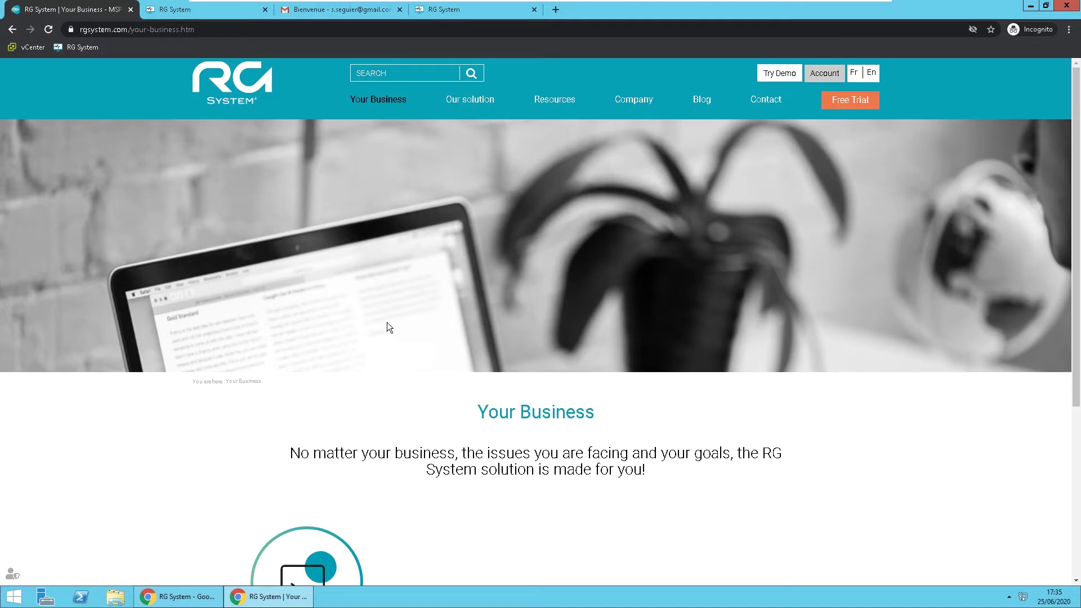
Double-check the e-mail and repeated e-mail fields on the trial form, then view the RG System welcome message.
double_click(115, 30)
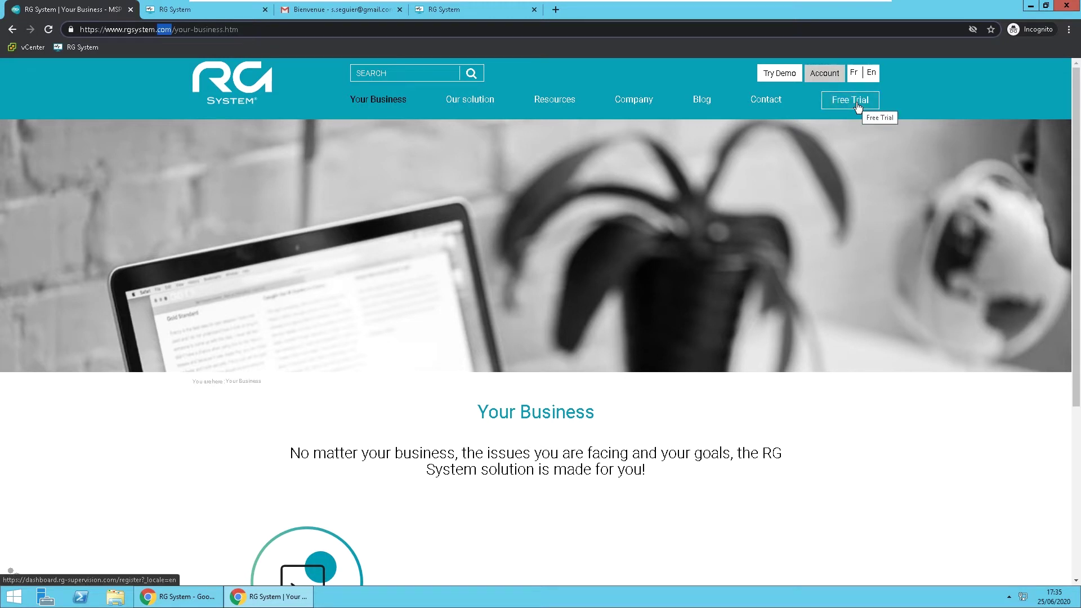
click(242, 12)
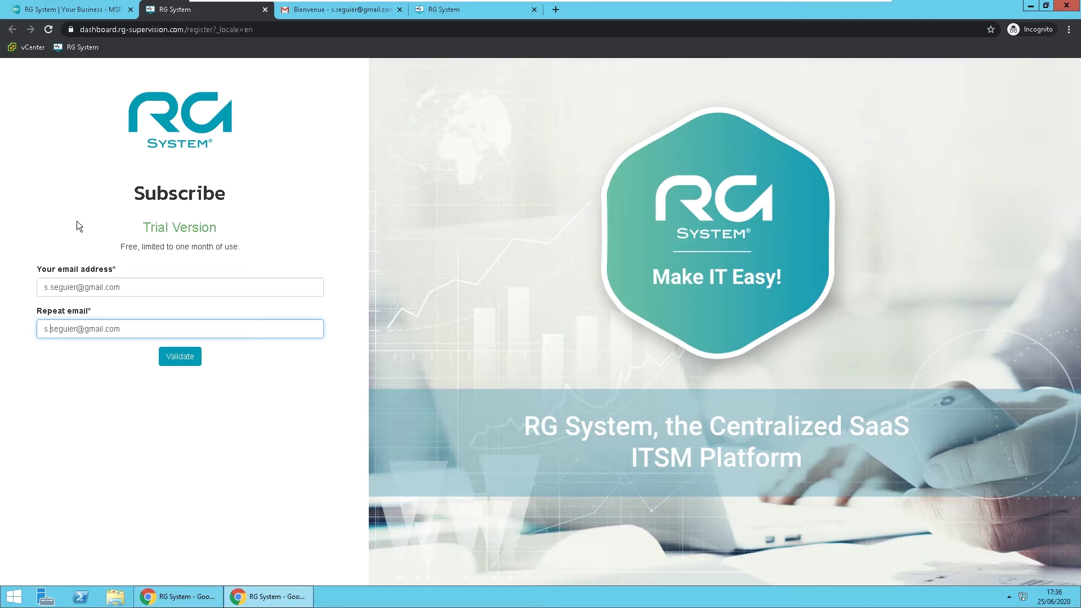
click(135, 290)
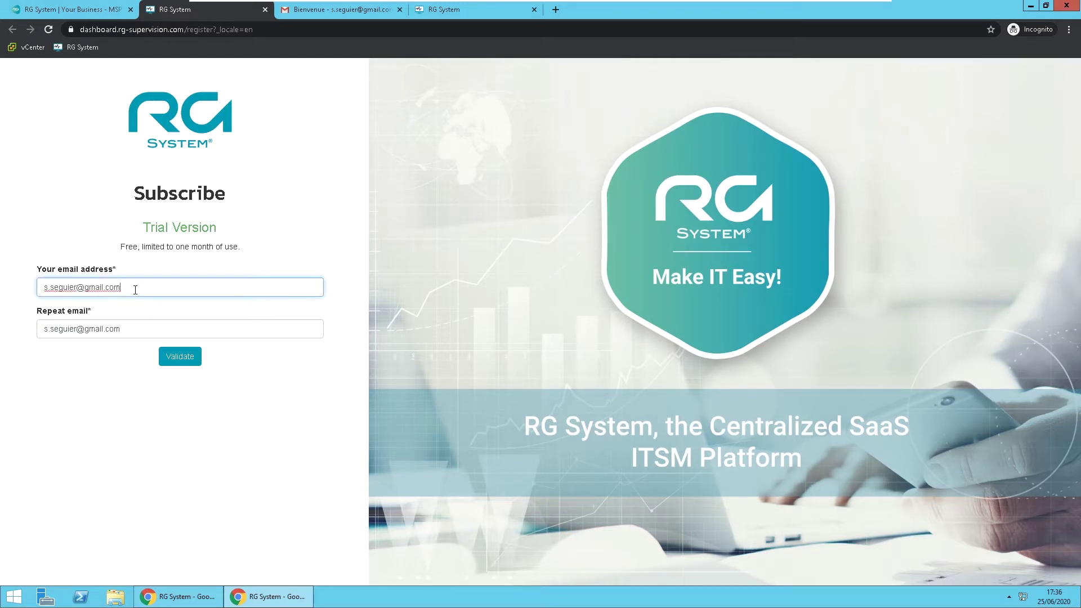
click(126, 330)
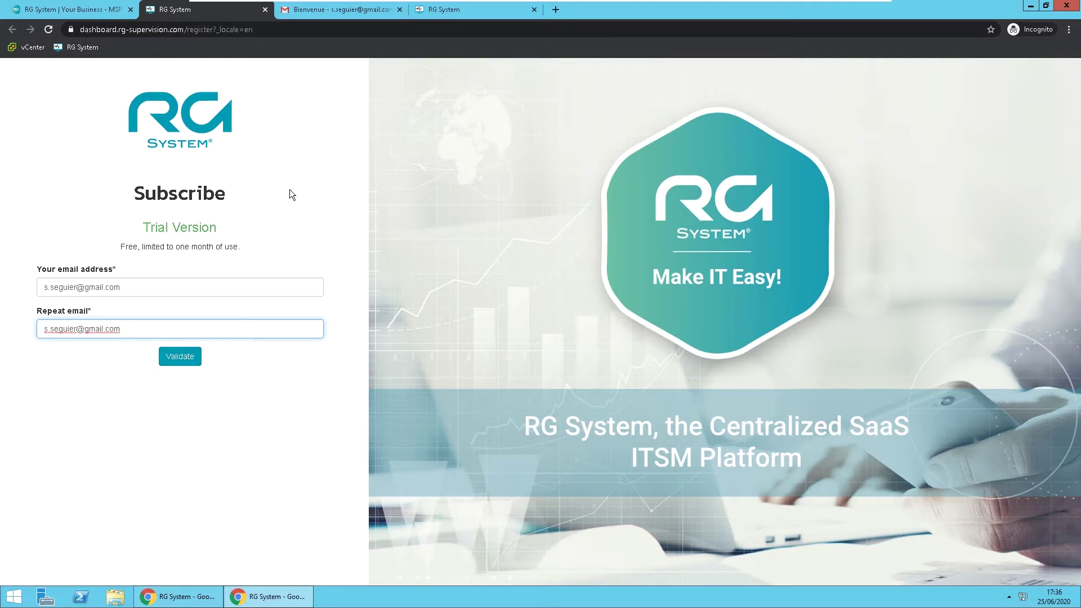
click(330, 16)
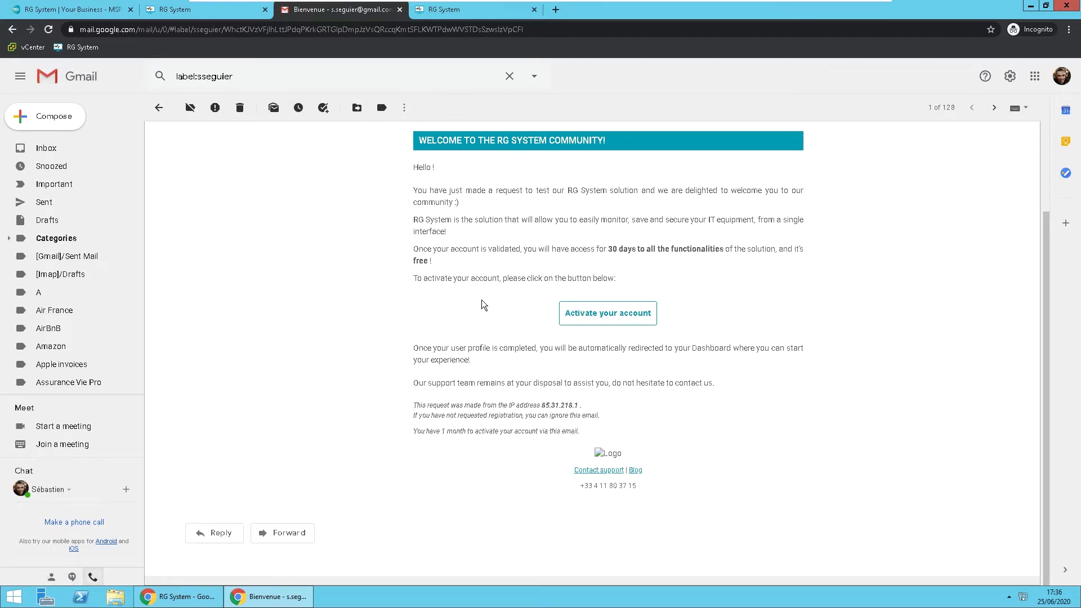
Go to the RG System Account activation form from the welcome e-mail.
click(441, 15)
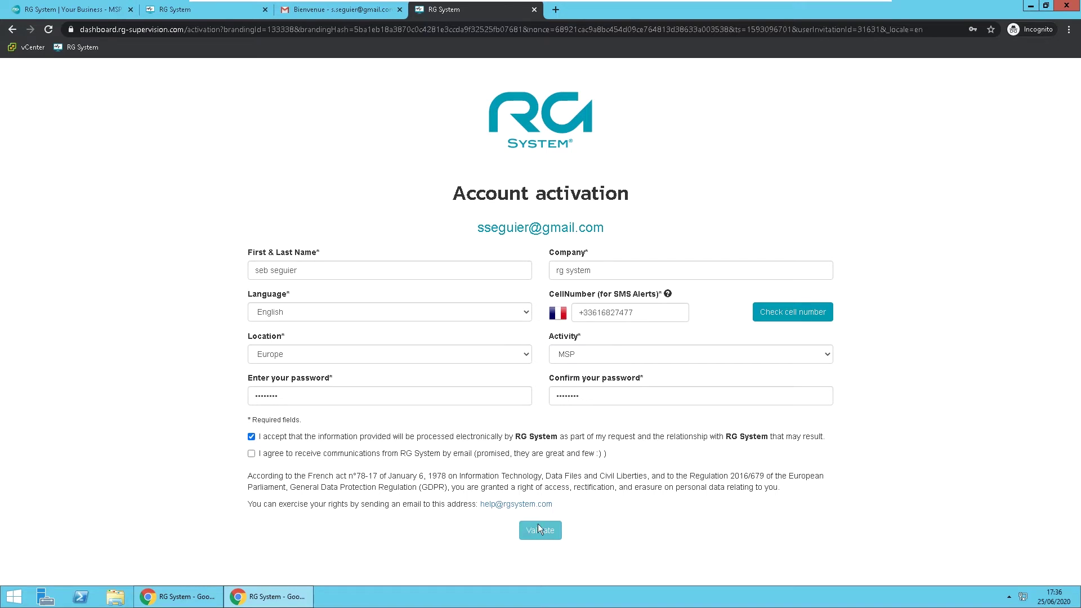
Review the dashboard's Windows, Mac OS X and Linux agent downloads, then return to the website's Your Business page.
click(181, 602)
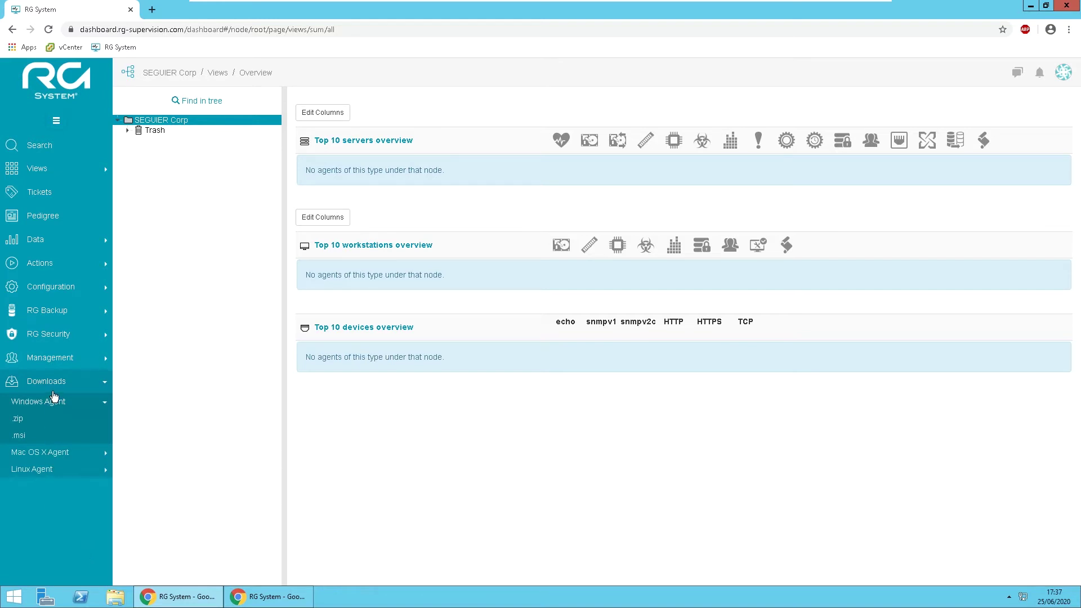
click(55, 383)
click(54, 383)
click(265, 602)
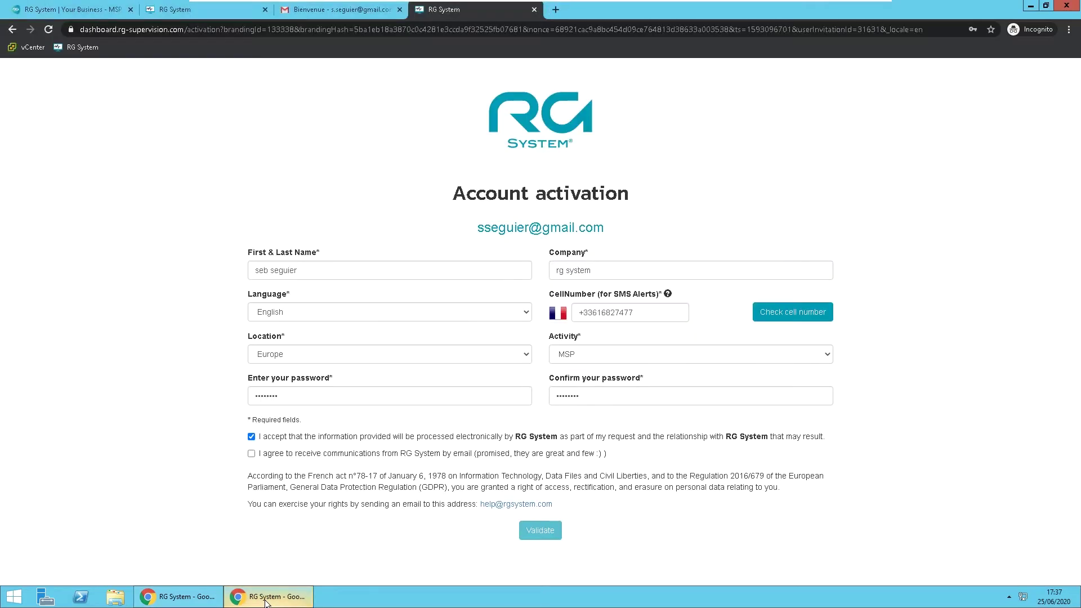
click(97, 8)
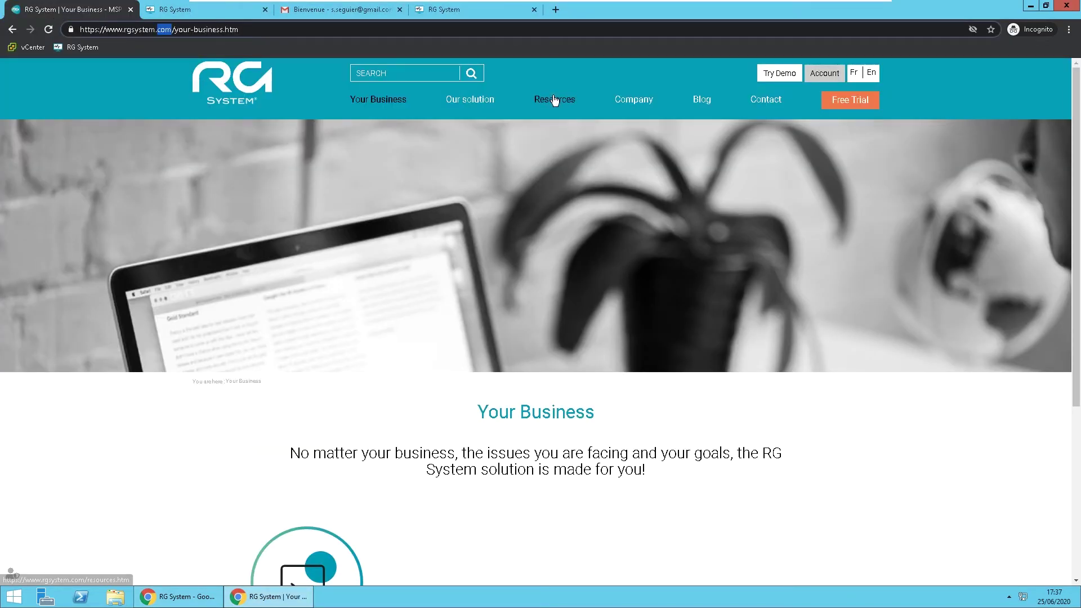
Find Download RG Agent on the Resources page, then show the local rgsupv-win folder with RG-Setup.exe.
click(555, 100)
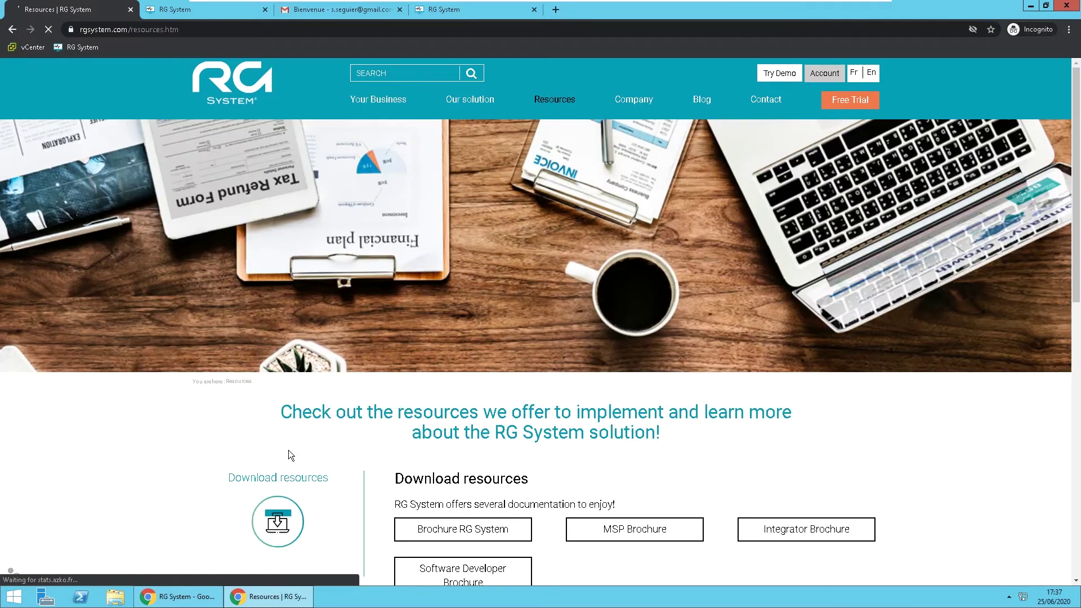
scroll(488, 491, down, 10)
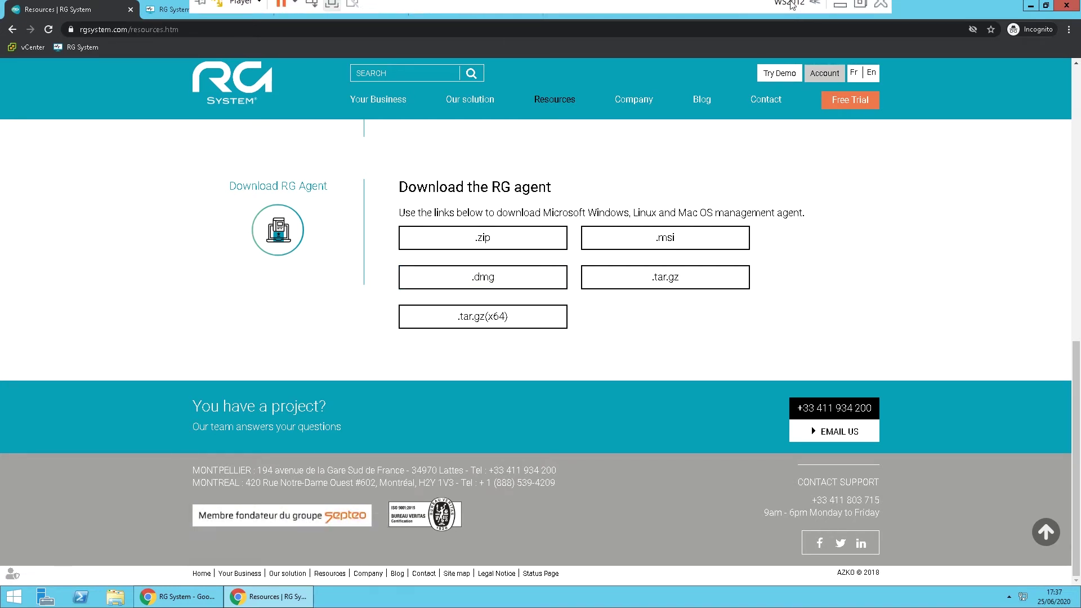
click(843, 11)
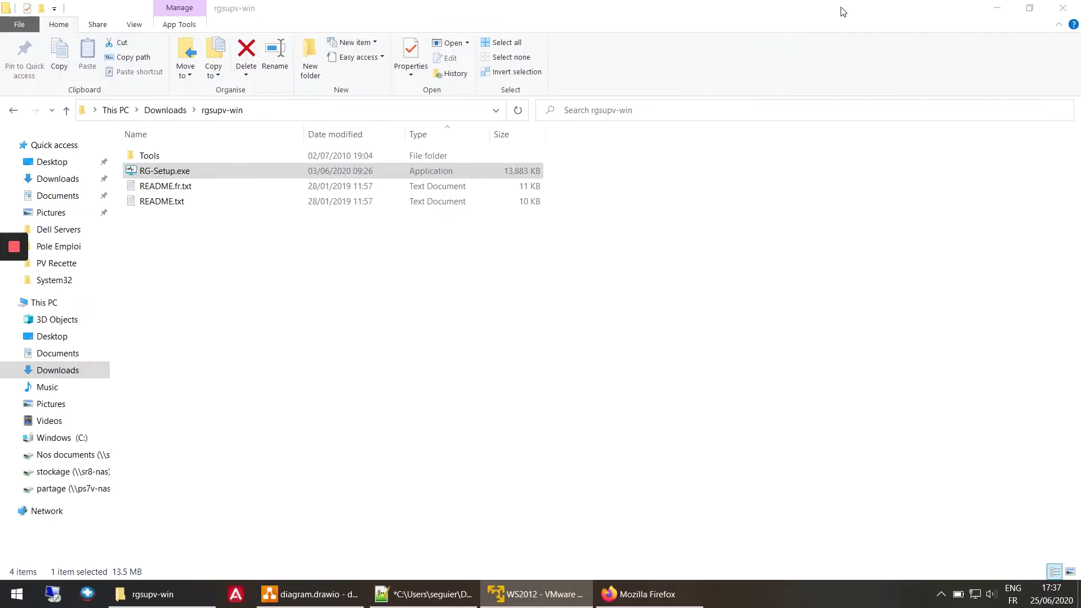
Run RG-Setup.exe as administrator and enter the account e-mail and password at the login.
click(292, 315)
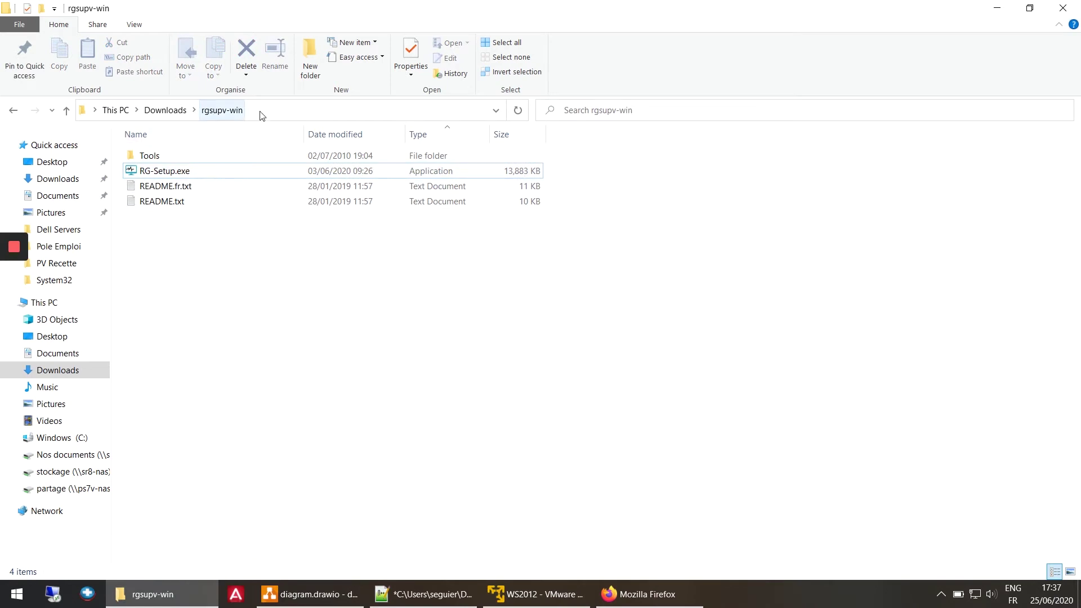
right_click(163, 173)
click(186, 203)
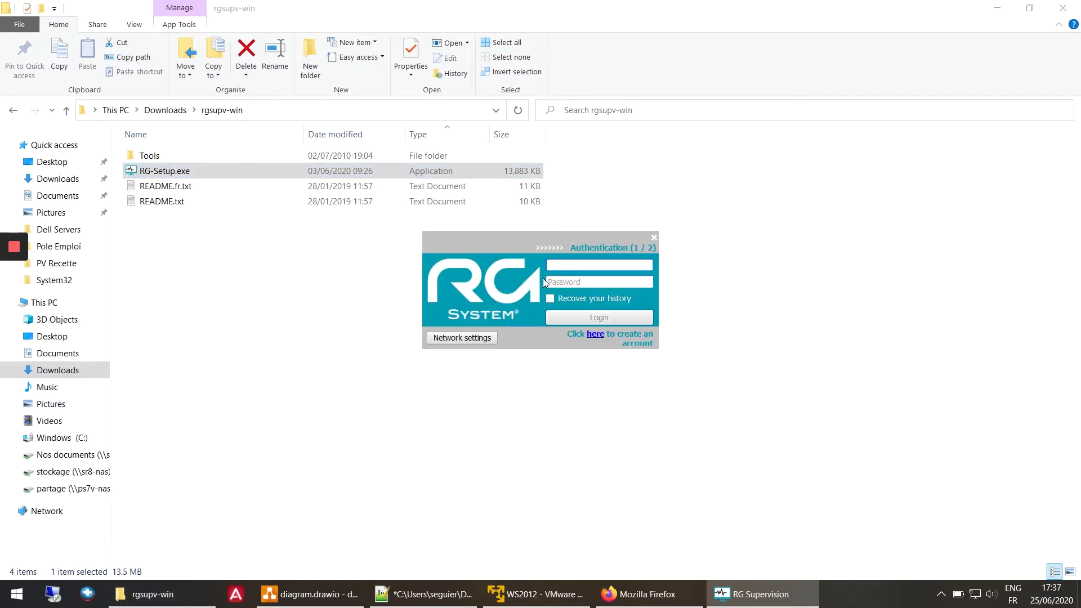
key(Tab)
text(********)
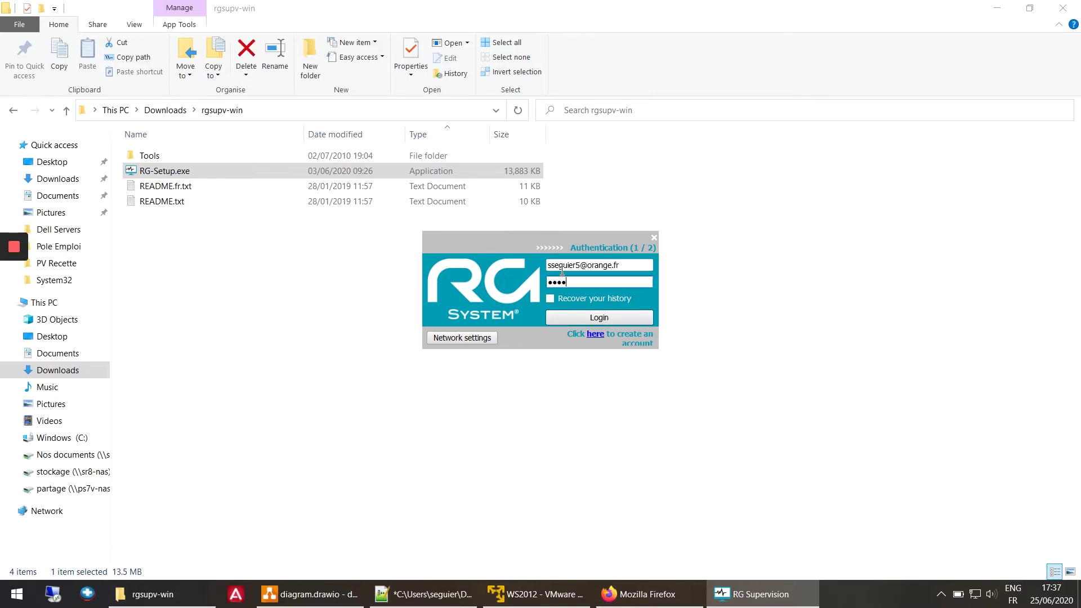
key(BackSpace)
key(BackSpace)
key(BackSpace)
key(BackSpace)
key(BackSpace)
key(BackSpace)
key(BackSpace)
key(BackSpace)
text(********)
Test the server connection in Network settings, then return to the login panel.
click(450, 339)
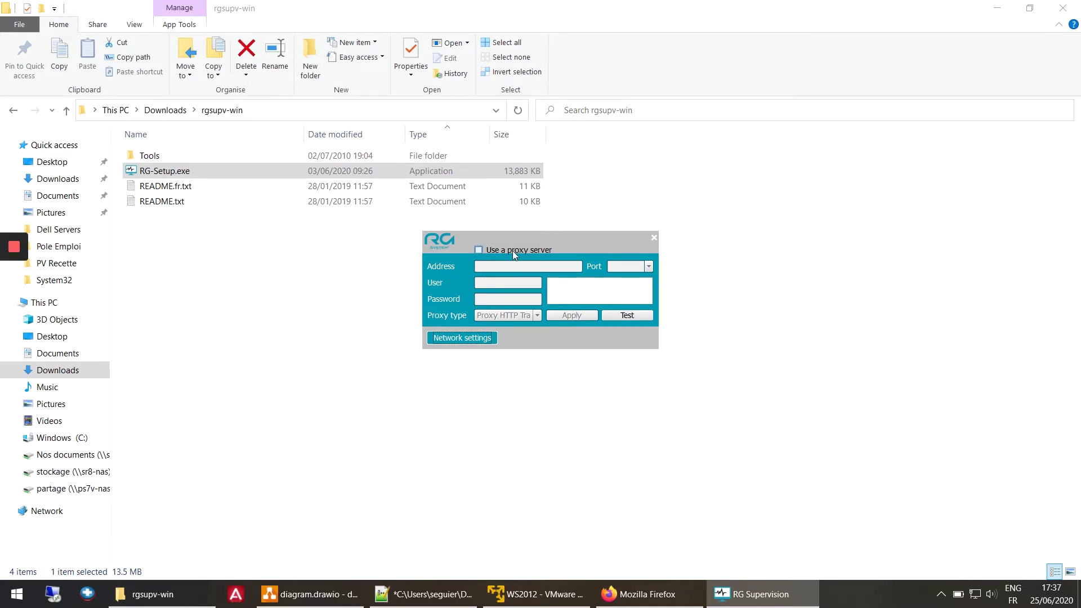
click(634, 316)
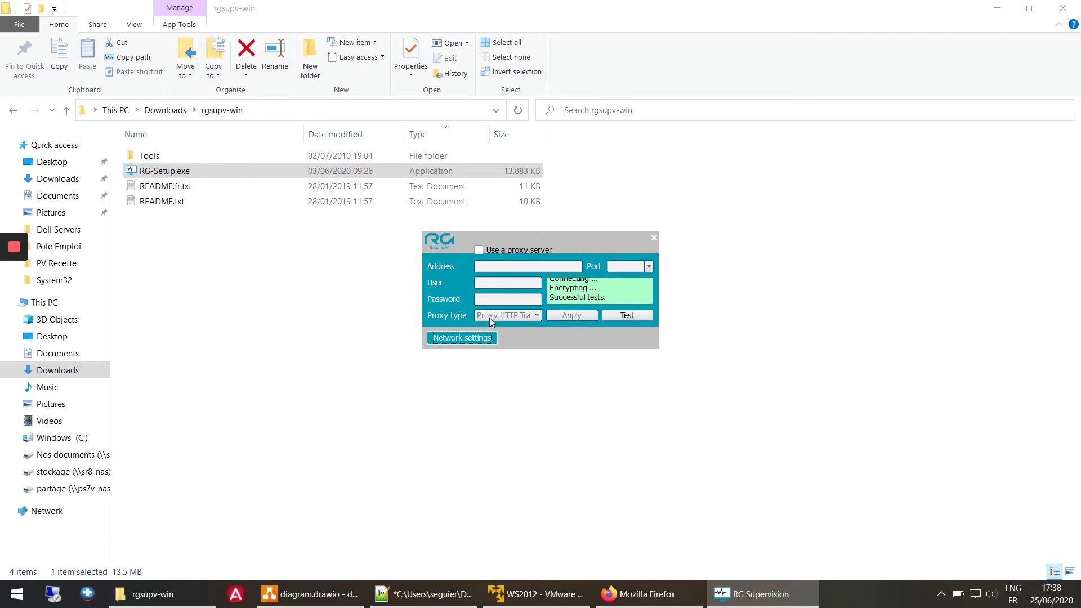
click(454, 336)
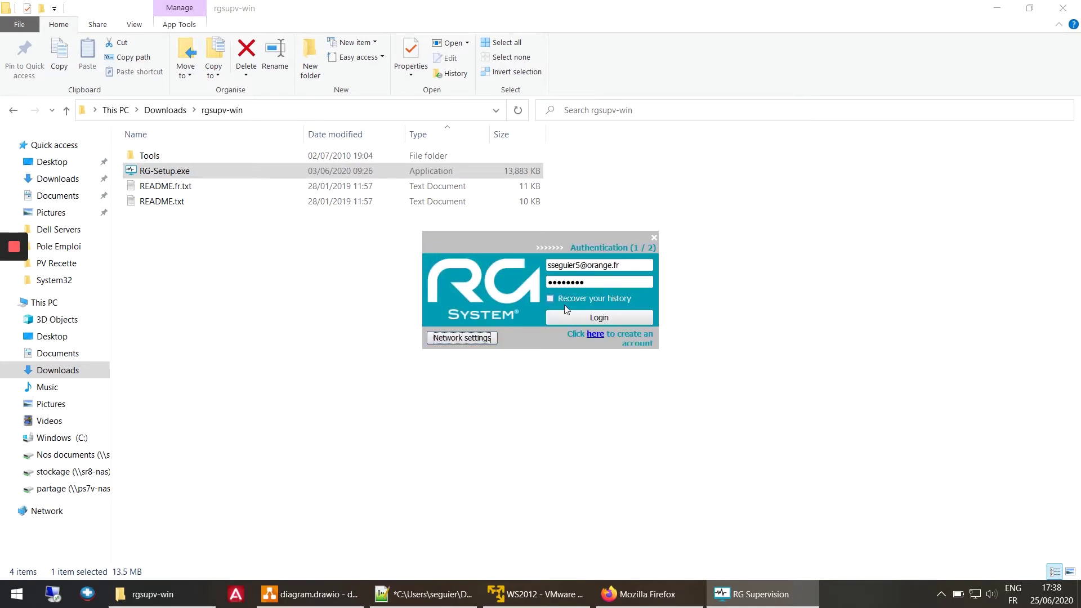
Sign in, assign the computer to the SEGUIER Corp node, install and register, then acknowledge success.
click(580, 317)
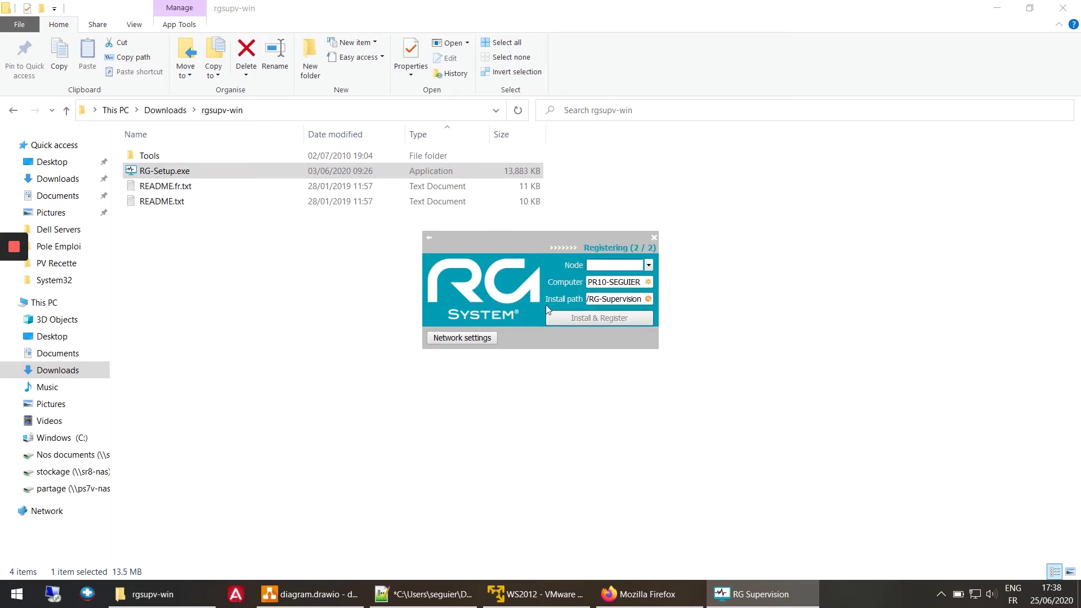
click(649, 265)
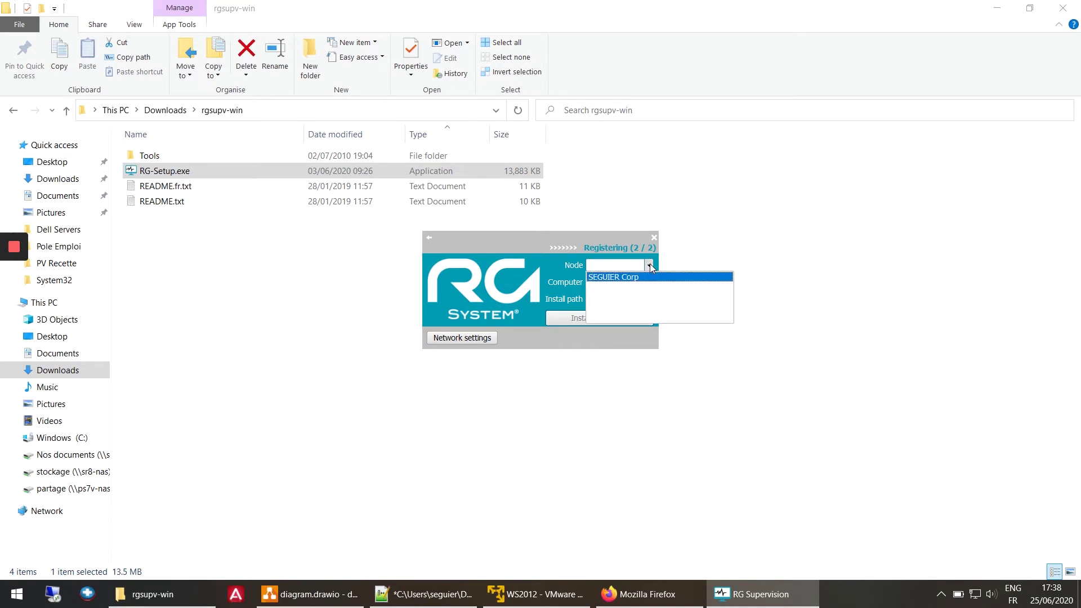
click(619, 278)
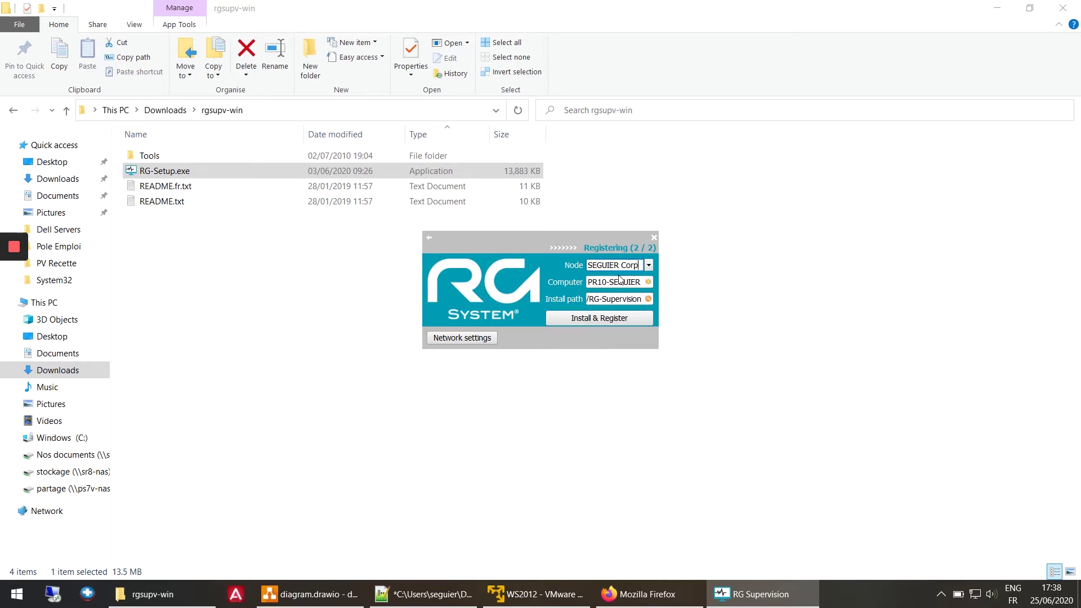
click(596, 319)
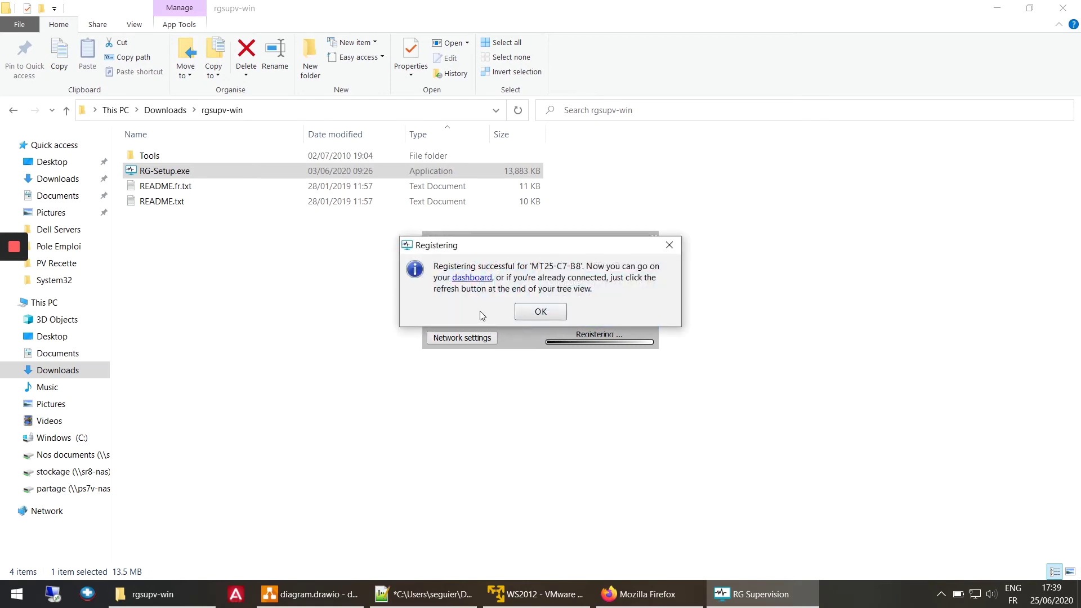
click(518, 311)
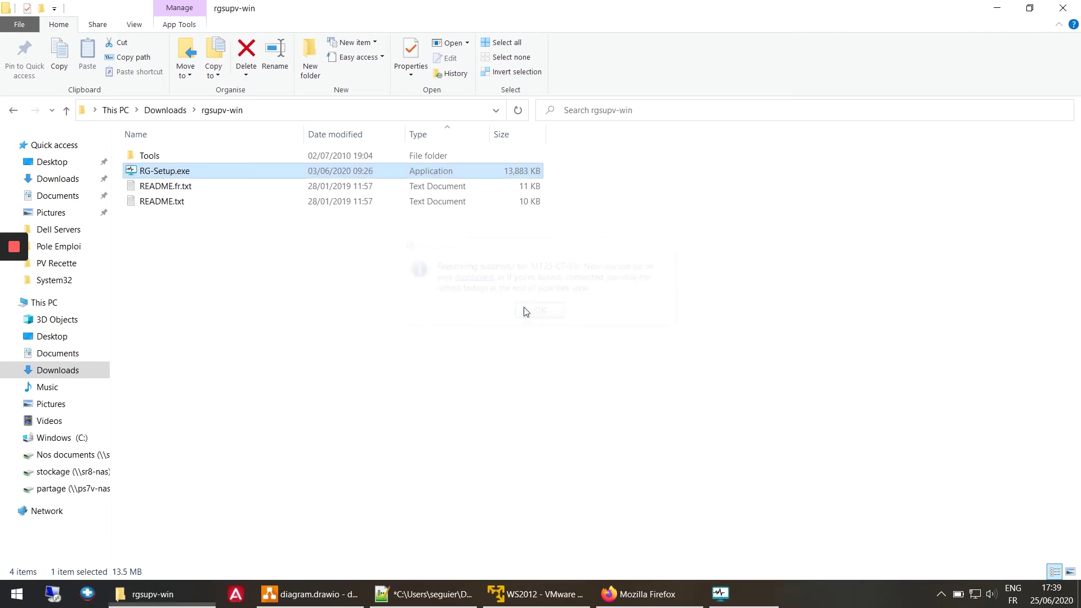
Refresh the SEGUIER Corp node in the dashboard and open the new PR10-SEGUIER workstation's overview.
click(527, 600)
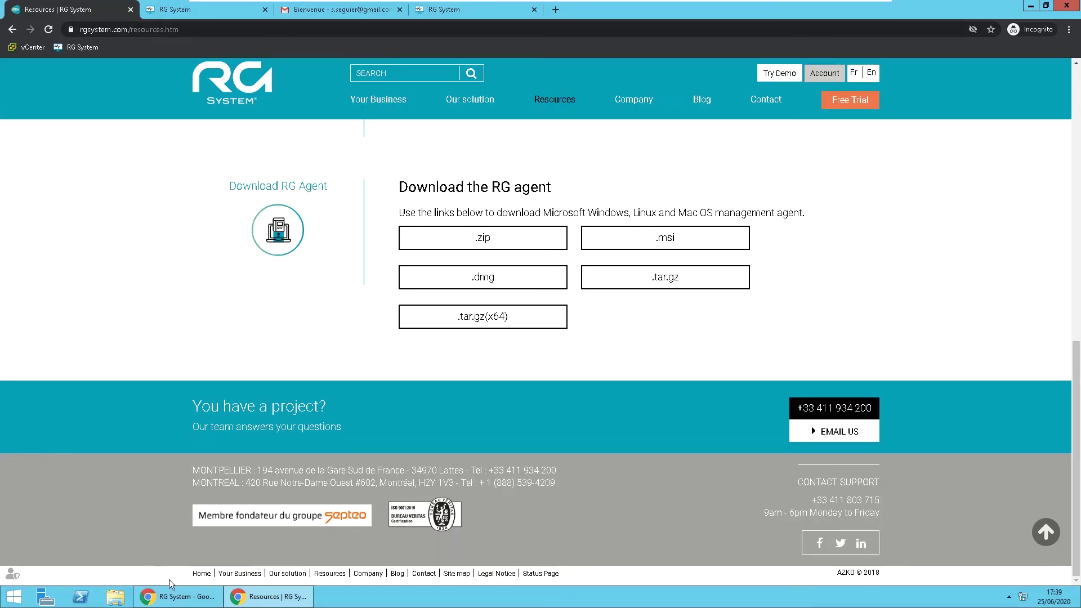
click(177, 598)
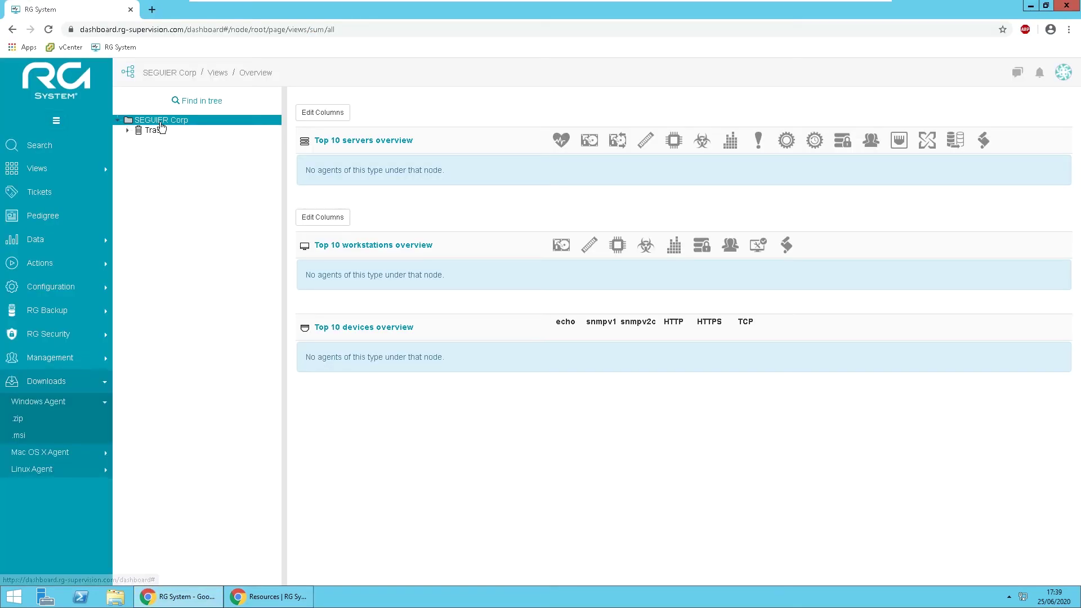
right_click(161, 125)
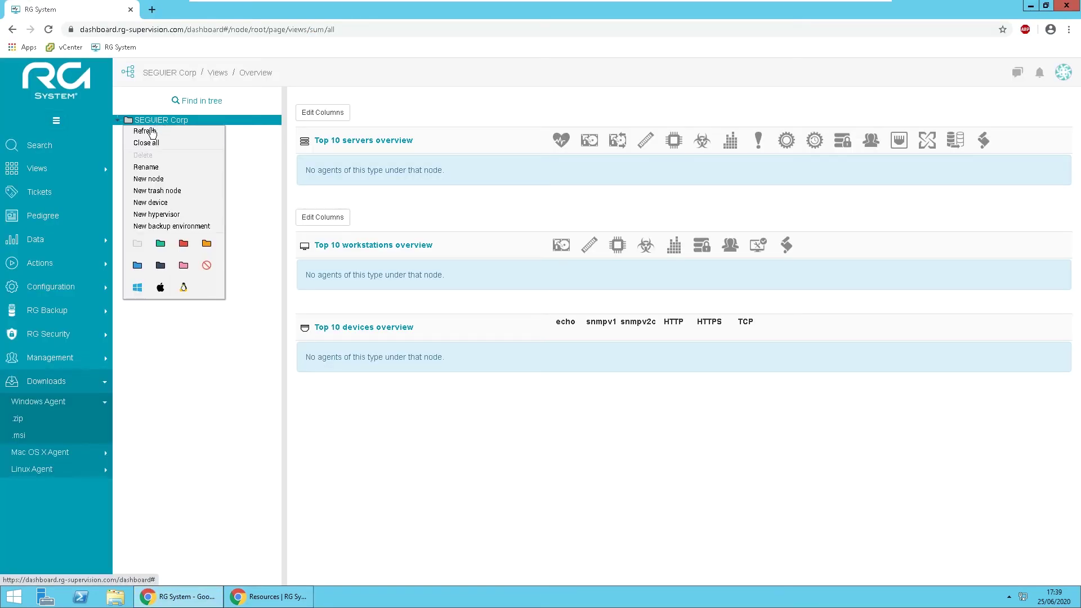
click(150, 130)
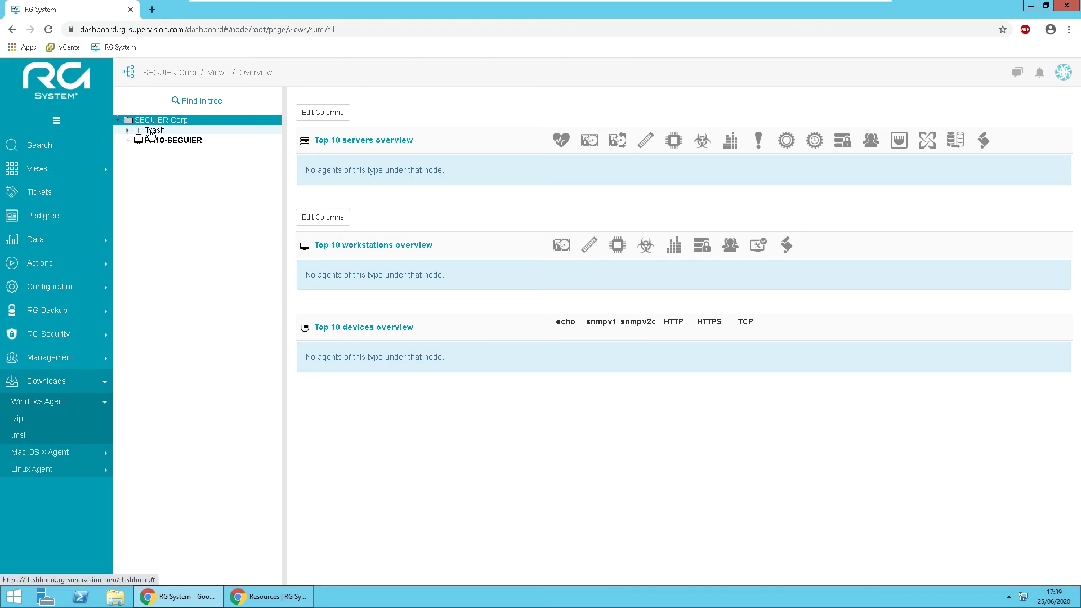
click(152, 141)
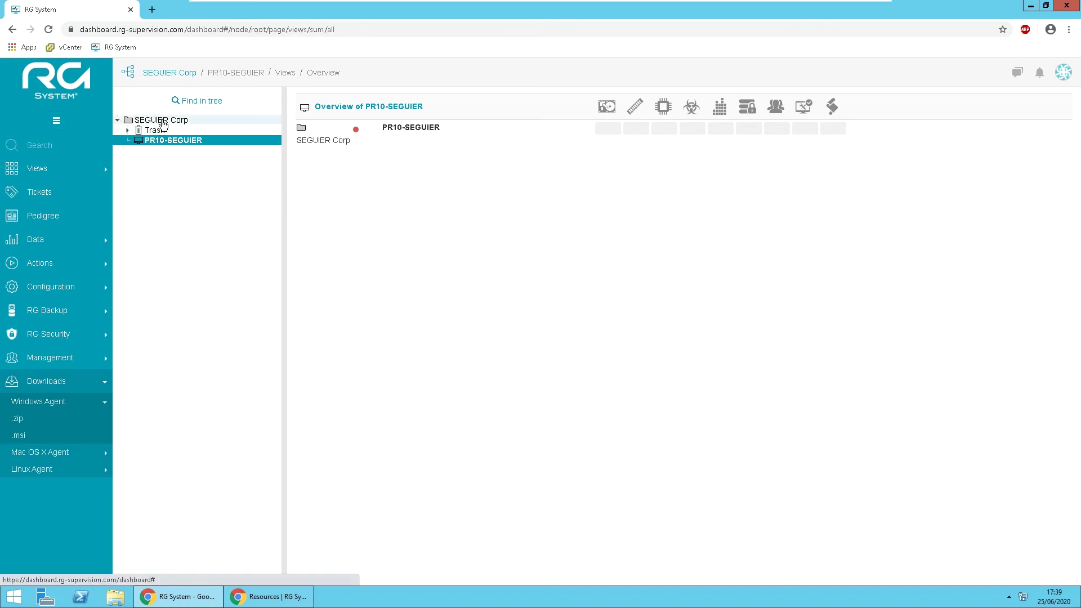
click(163, 121)
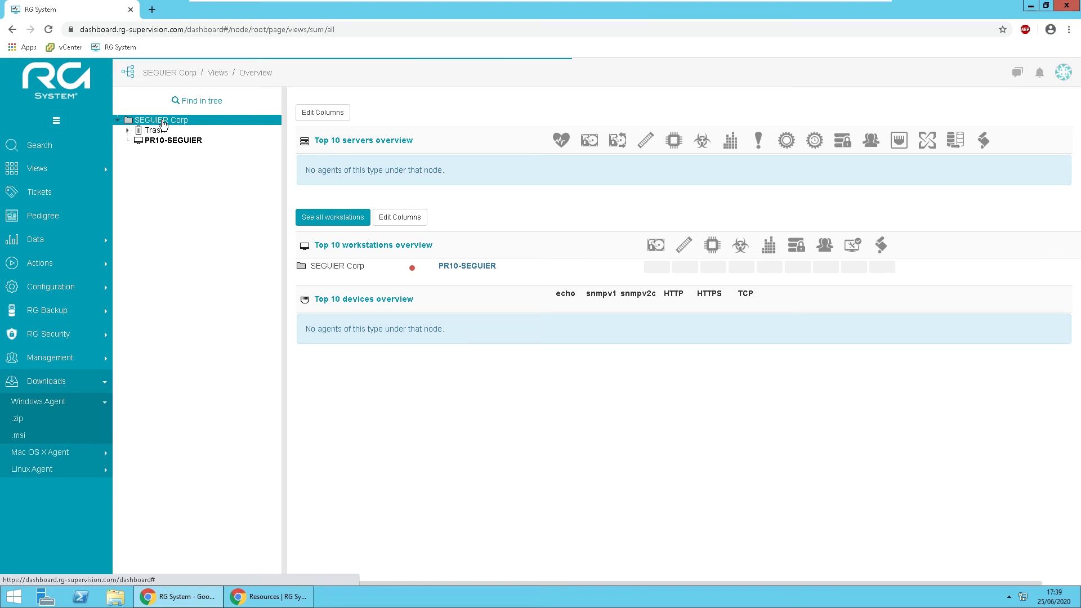
Add a new child node named 'Client 1' under SEGUIER Corp.
right_click(162, 122)
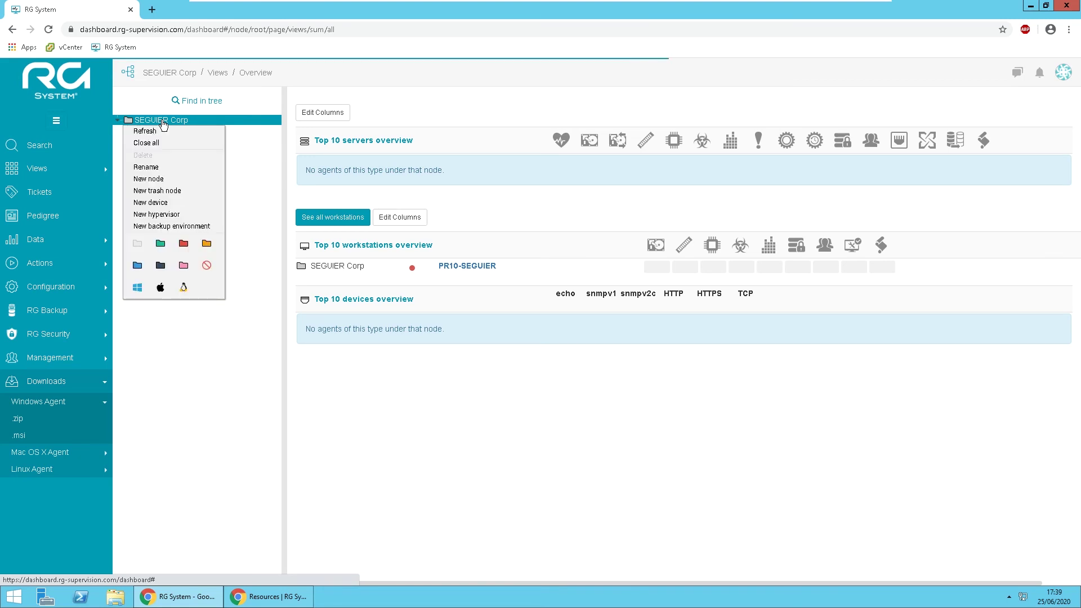
click(153, 179)
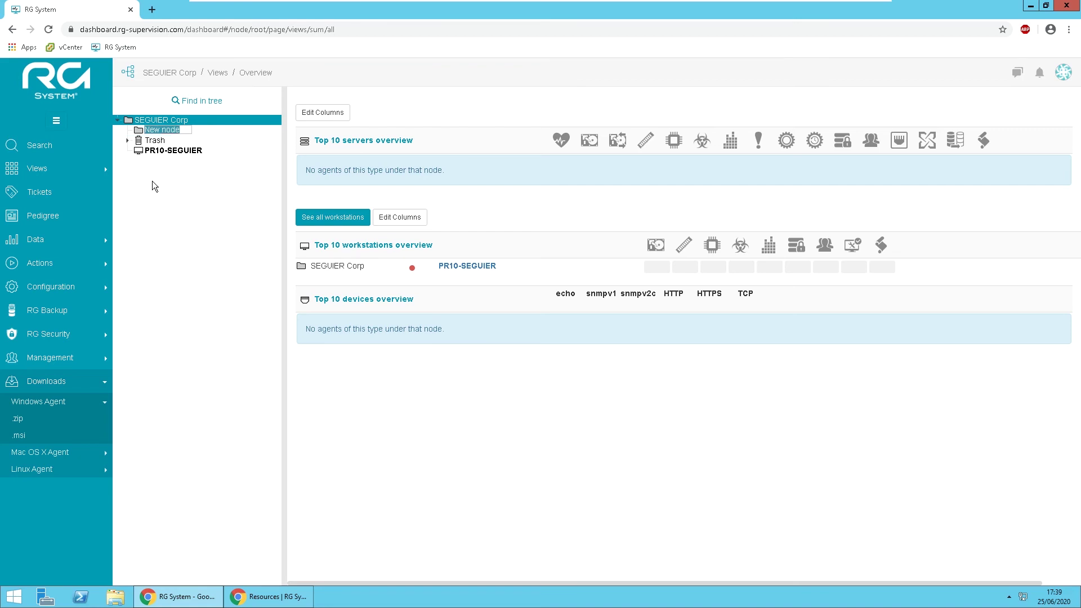
text(Client 1)
key(Return)
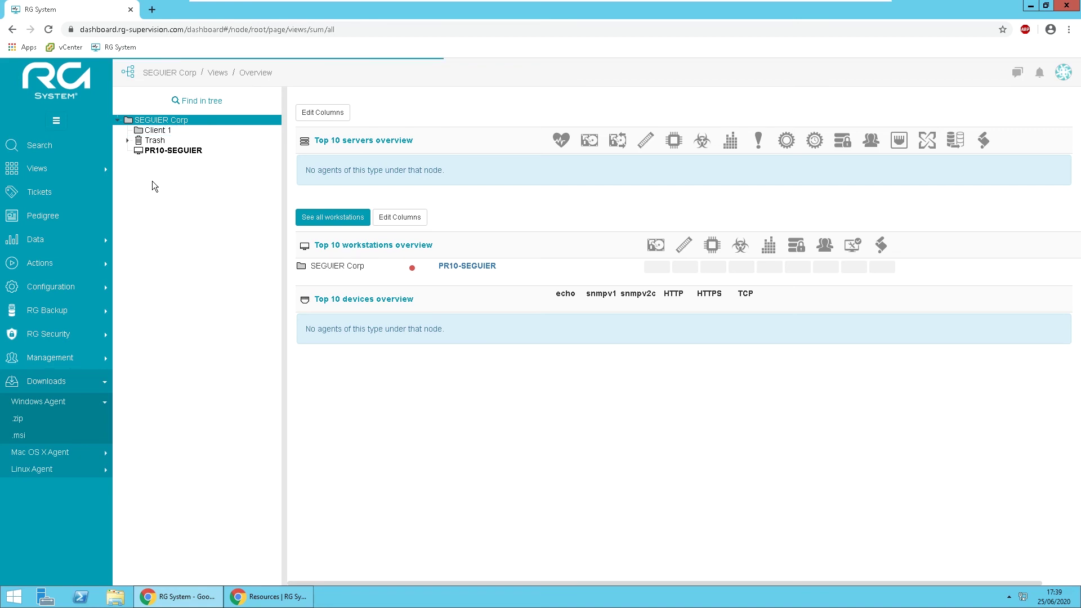
Drag PR10-SEGUIER into Client 1, view its overview, and exit the VM's full-screen view.
drag(150, 153, 155, 135)
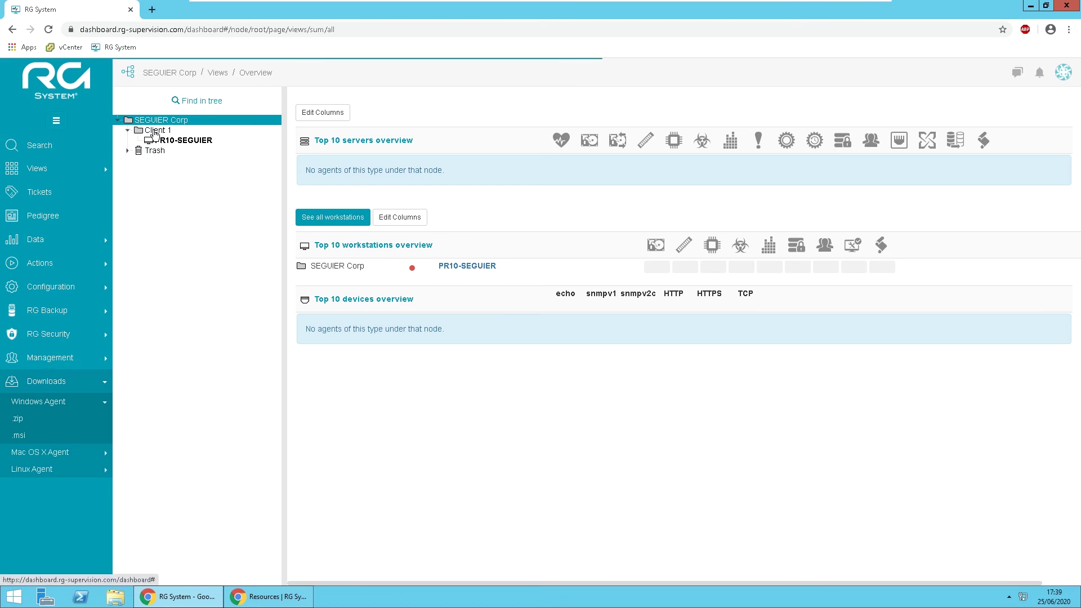
click(162, 143)
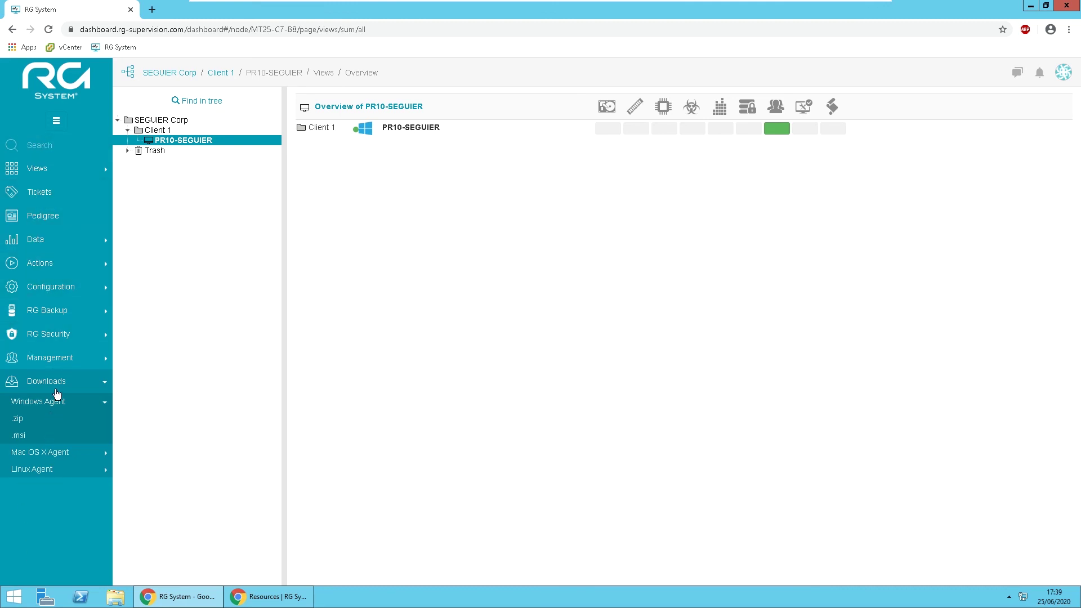
click(57, 386)
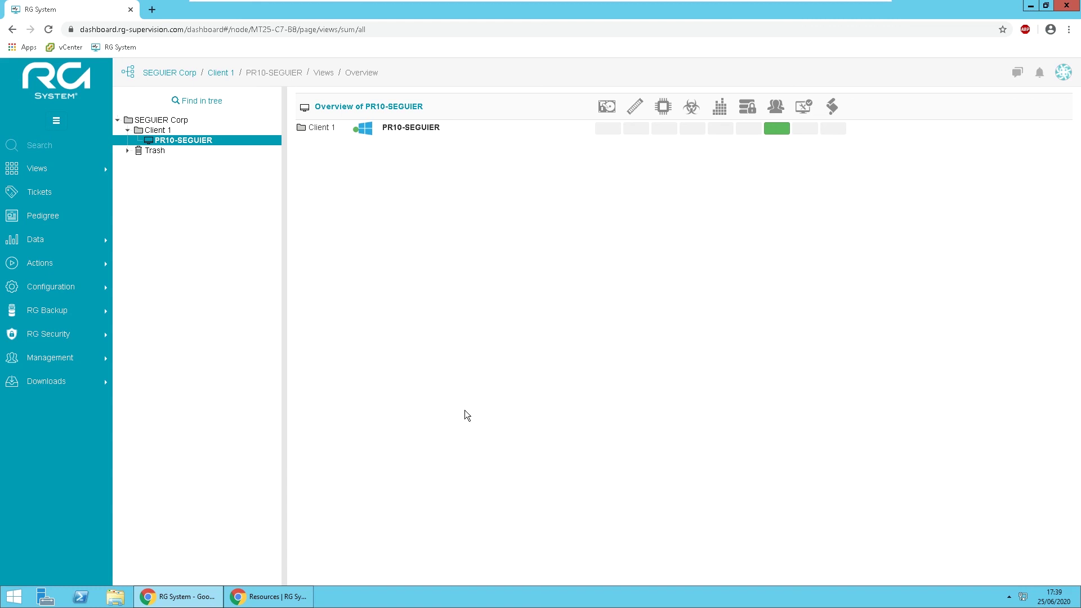
mouse_move(696, 3)
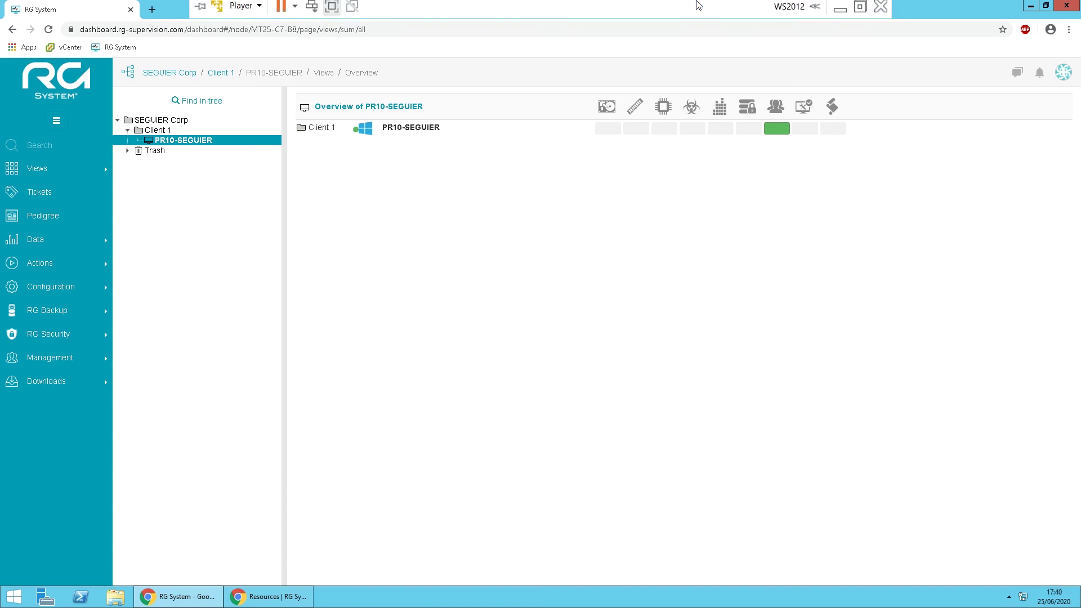
click(861, 17)
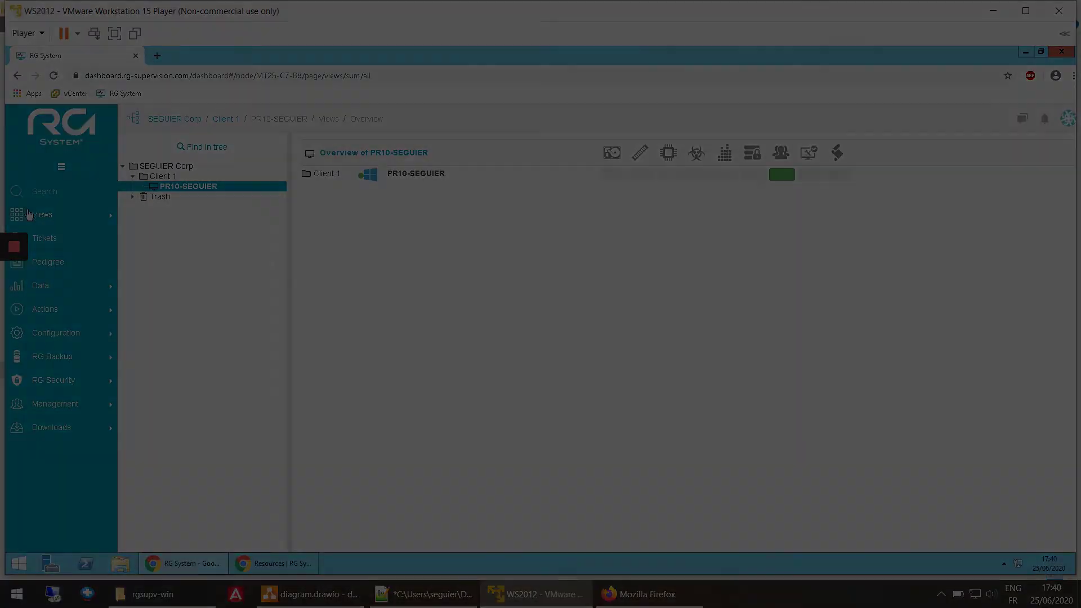